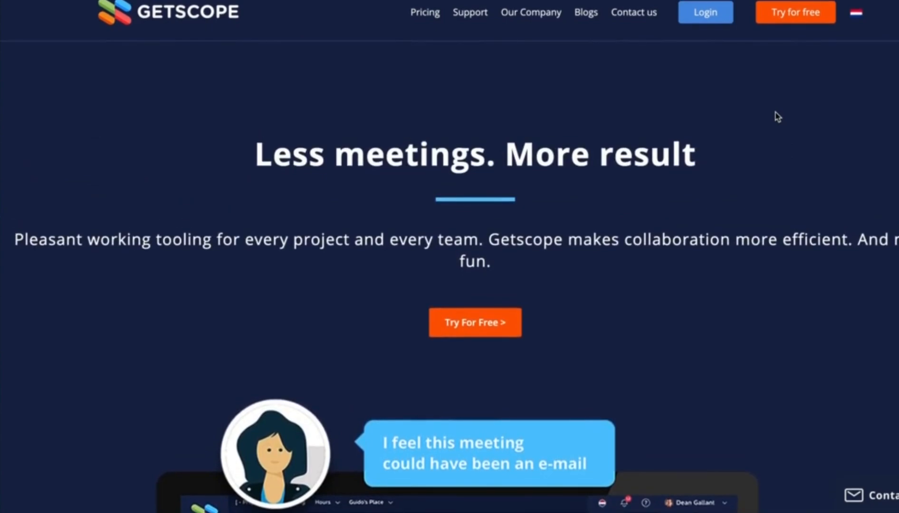
Step: Log in from the Getscope website to open the All projects dashboard
left_click(705, 12)
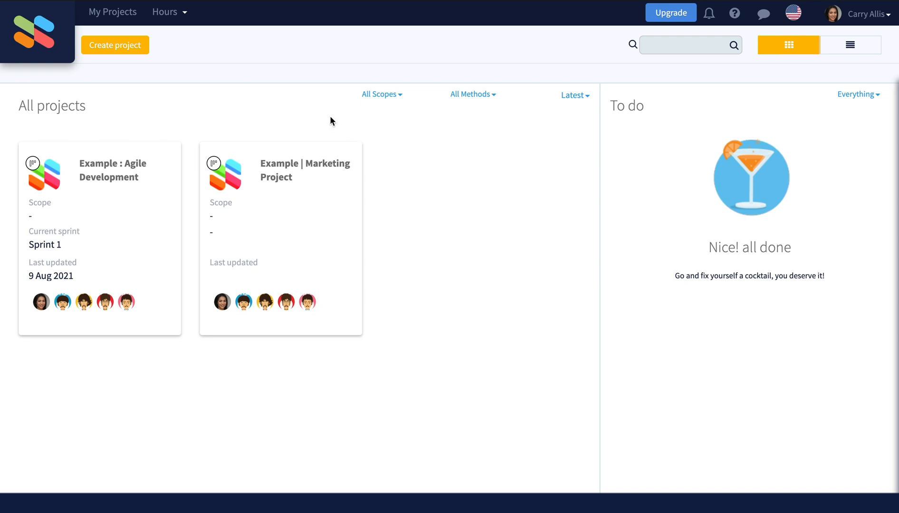
Step: Create the project 'Launching company website' with the Kanban method (Todo, In Progress, Review, Done)
left_click(136, 50)
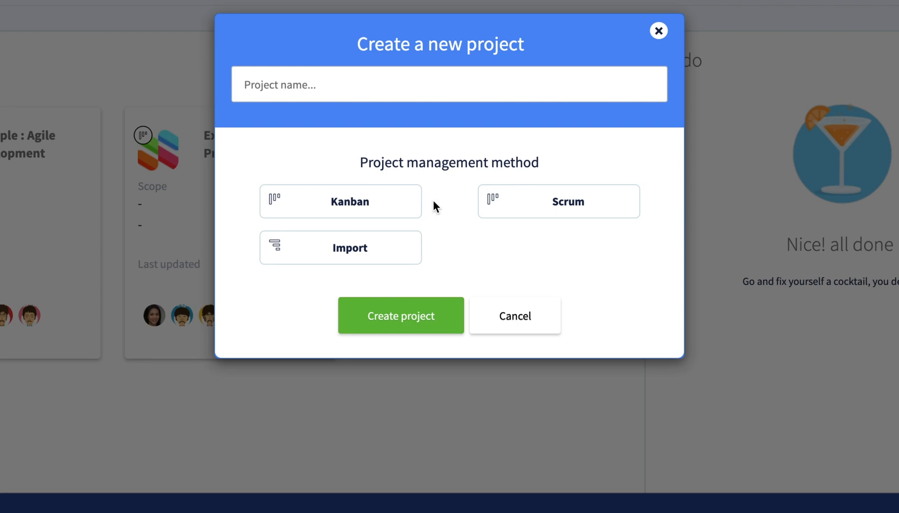
left_click(387, 78)
type("Launchin")
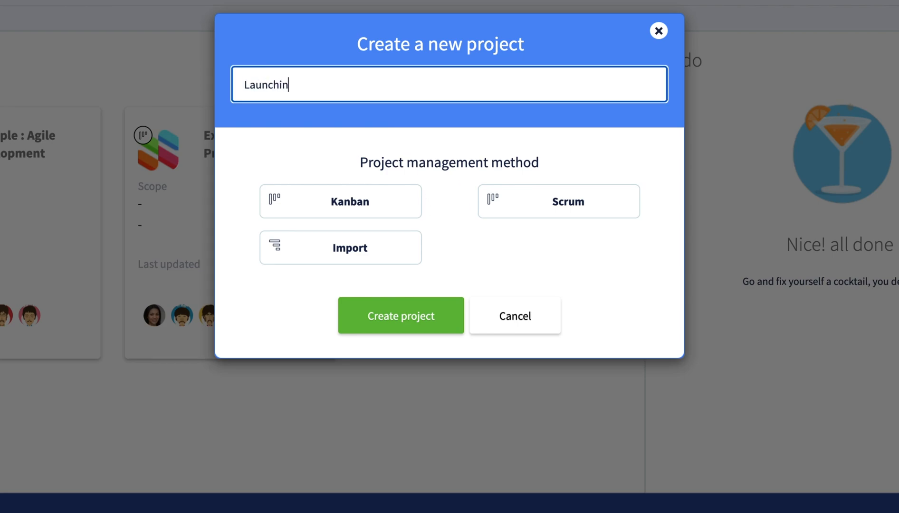
type("g company website")
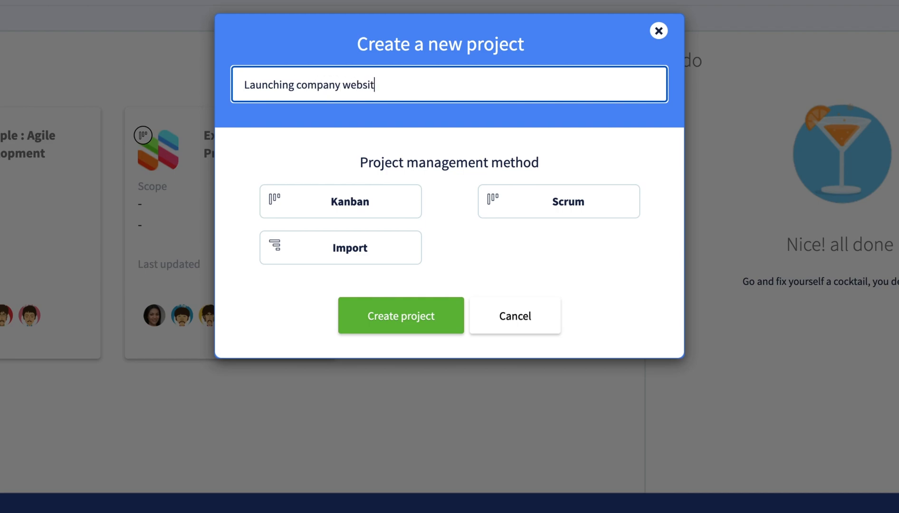
left_click(356, 195)
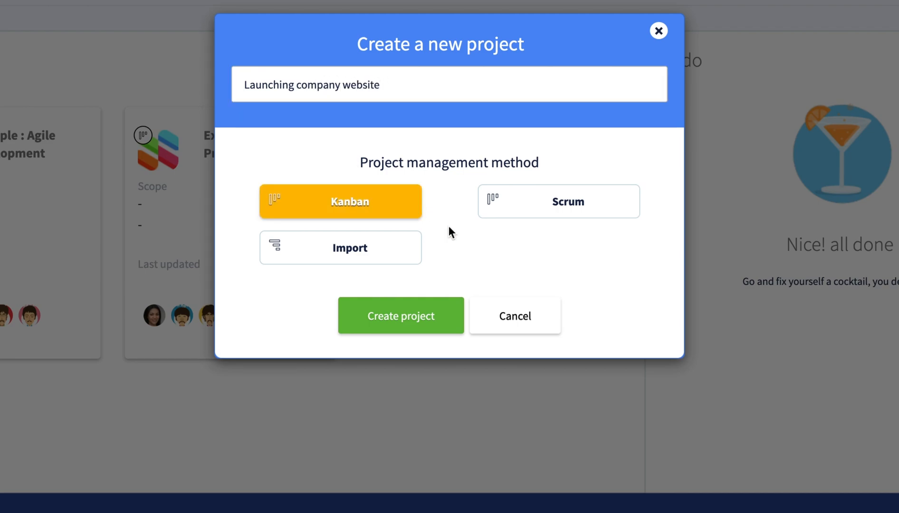
left_click(436, 314)
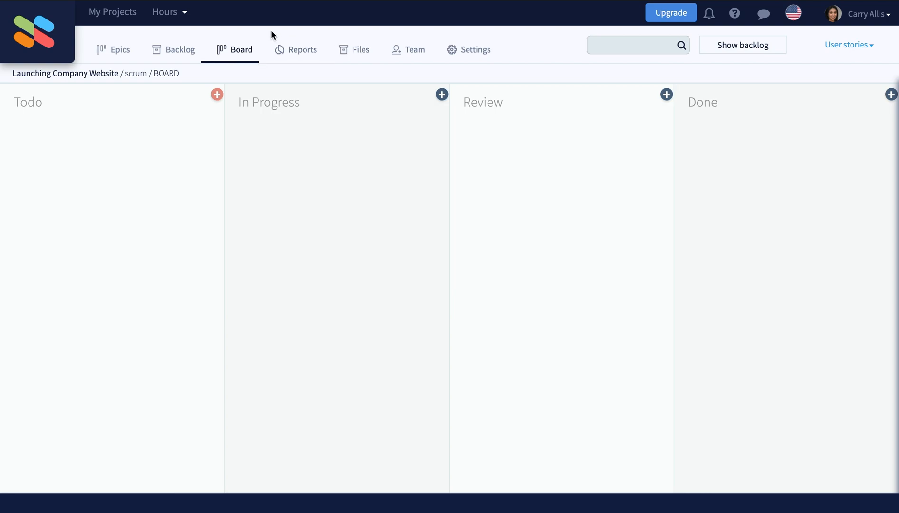
Step: On the Epics page, add a blue epic named 'Making a new design'
left_click(122, 50)
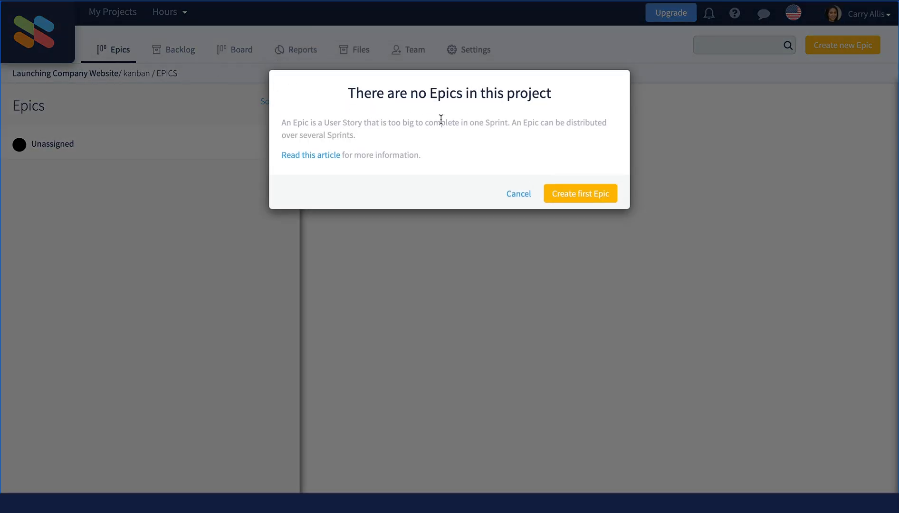
left_click(587, 192)
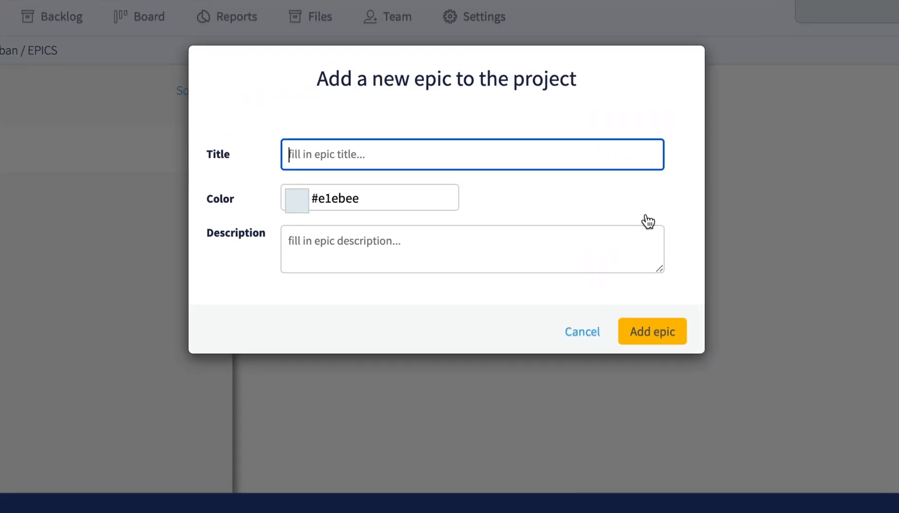
type("Making a new design")
left_click(285, 202)
left_click(404, 236)
left_click(661, 341)
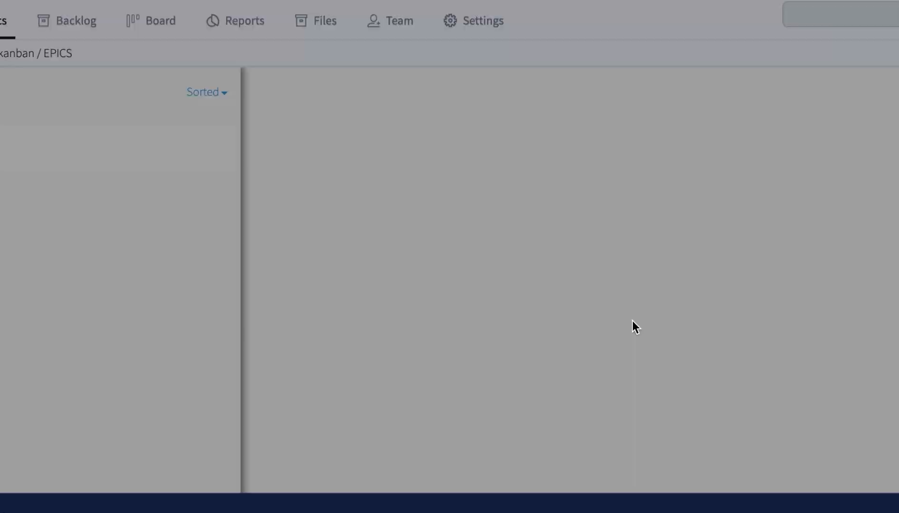
Step: Add a magenta epic named 'Communication plans'
left_click(834, 47)
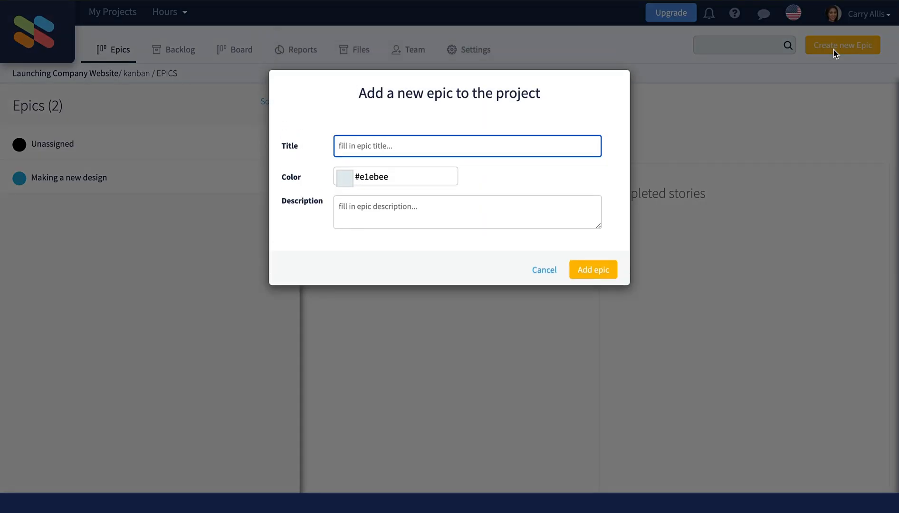
type("Communication plans")
key("Tab")
left_click(433, 203)
left_click(398, 209)
left_click(593, 270)
Step: Add a green epic named 'Developing the website'
left_click(842, 45)
type("Developing the website")
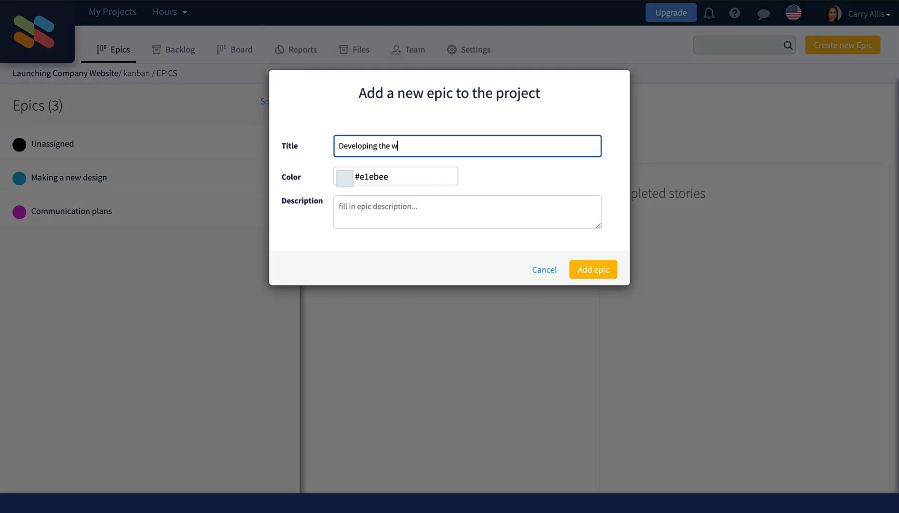
key("Tab")
left_click(435, 244)
left_click(424, 194)
left_click(578, 276)
Step: Add a yellow epic named 'Launching party'
left_click(829, 47)
type("Launching party")
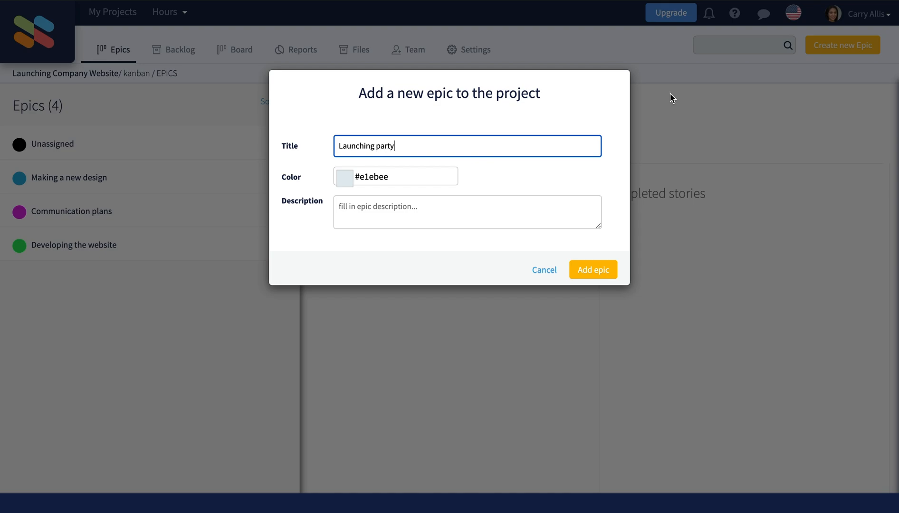
key("Tab")
left_click(435, 266)
left_click(422, 197)
left_click(577, 270)
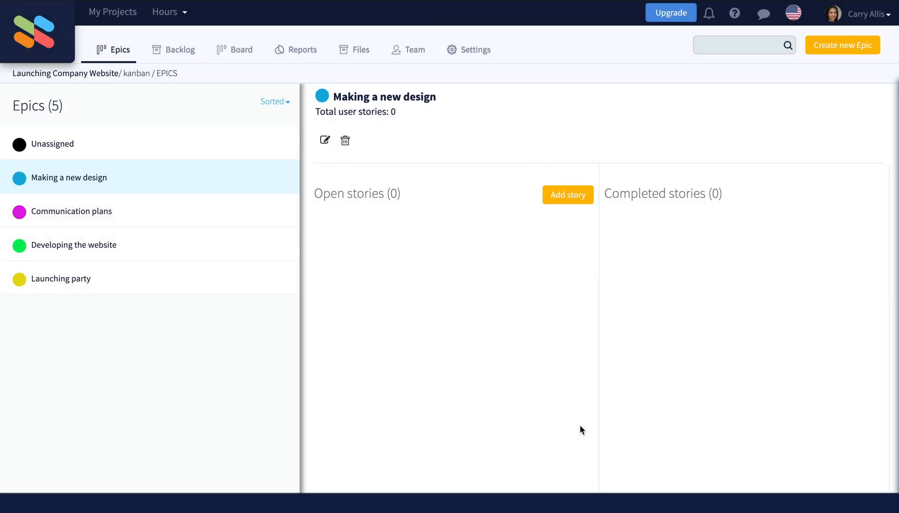
Step: Add stories 'Create first mockup', 'Consulting the designer' and 'Discuss first mockup' to Making a new design
left_click(577, 195)
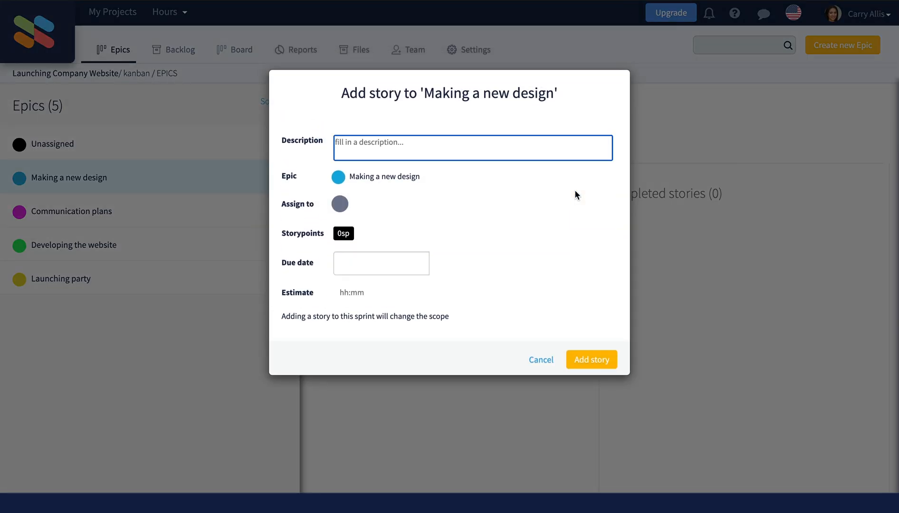
type("Create first mocku")
left_click(579, 360)
left_click(565, 197)
type("Consulting the designer")
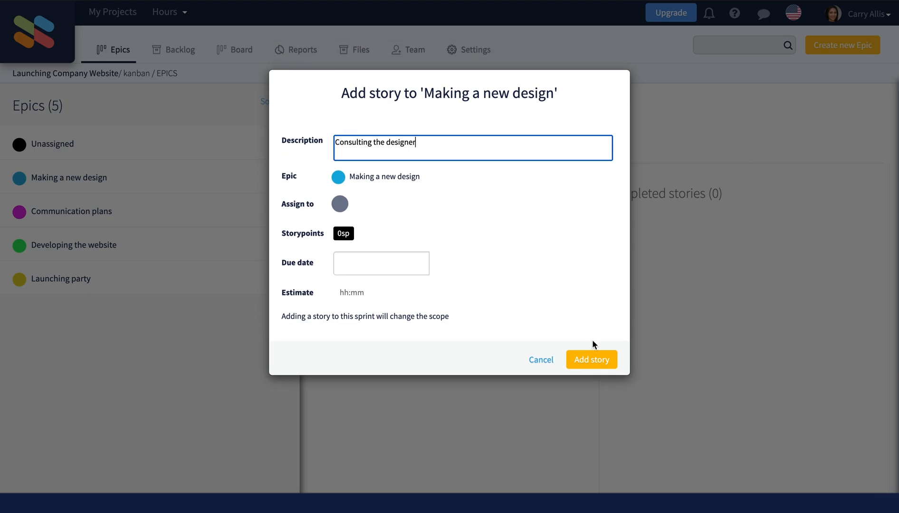
left_click(592, 359)
left_click(574, 198)
type("Discuss first mockup")
left_click(592, 360)
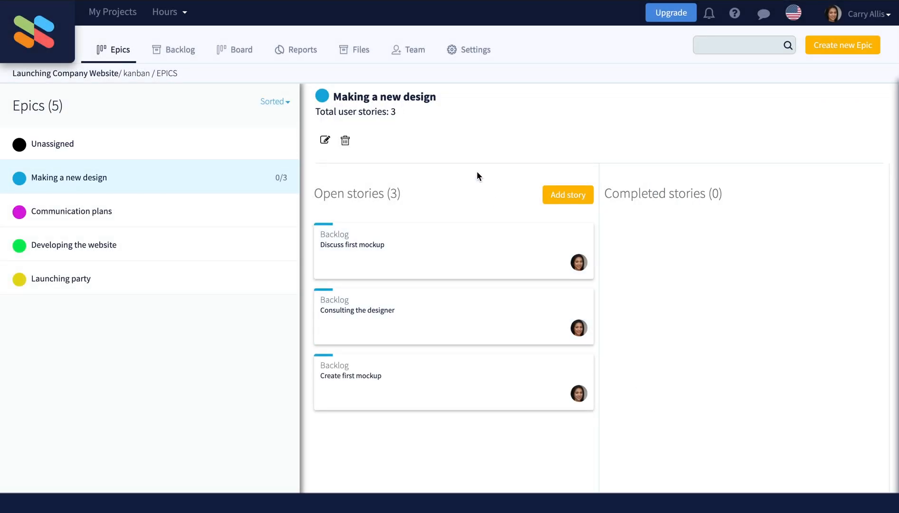
Step: On the Team page, add the first new teammate by their e-mail address
left_click(412, 53)
left_click(265, 191)
left_click(460, 244)
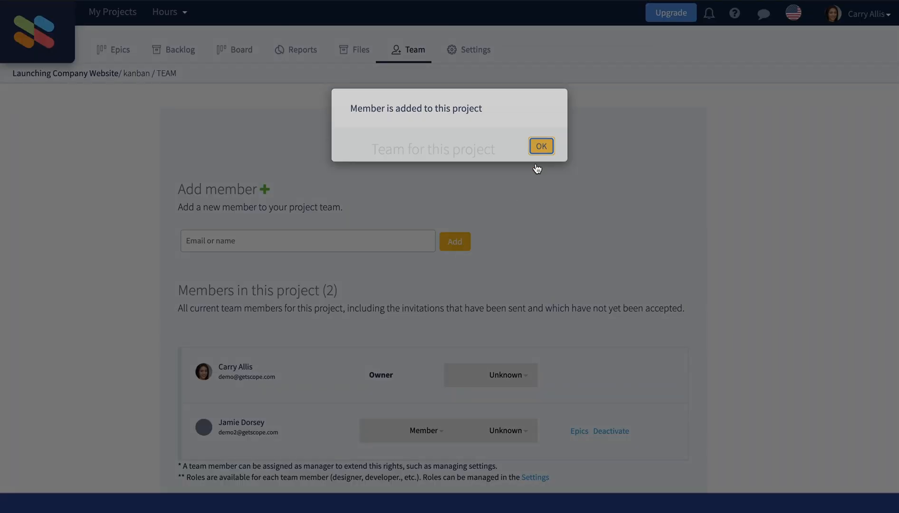
left_click(538, 161)
Step: Add two more teammates by their e-mail addresses, bringing the team to four members
left_click(350, 237)
left_click(454, 242)
left_click(532, 161)
left_click(355, 238)
left_click(449, 244)
left_click(536, 159)
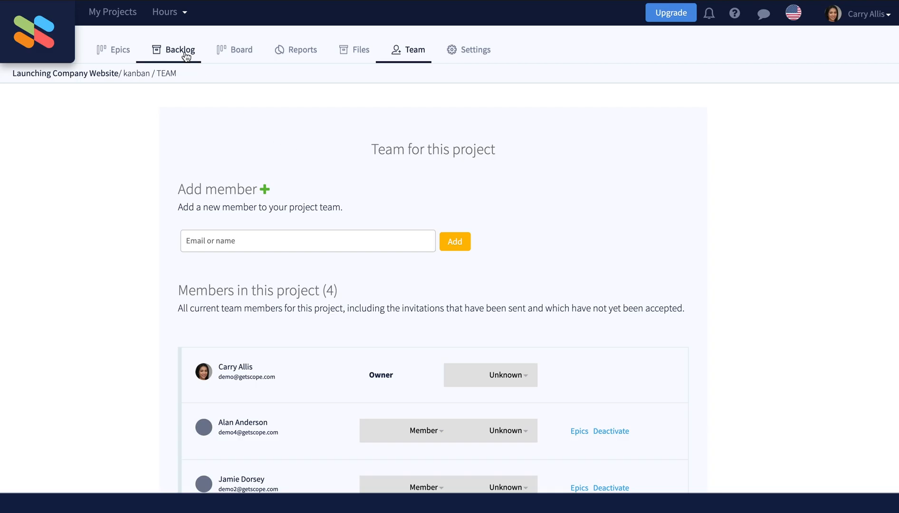
Step: In the Backlog, start a new Inbox story titled 'Make a functional document'
left_click(185, 53)
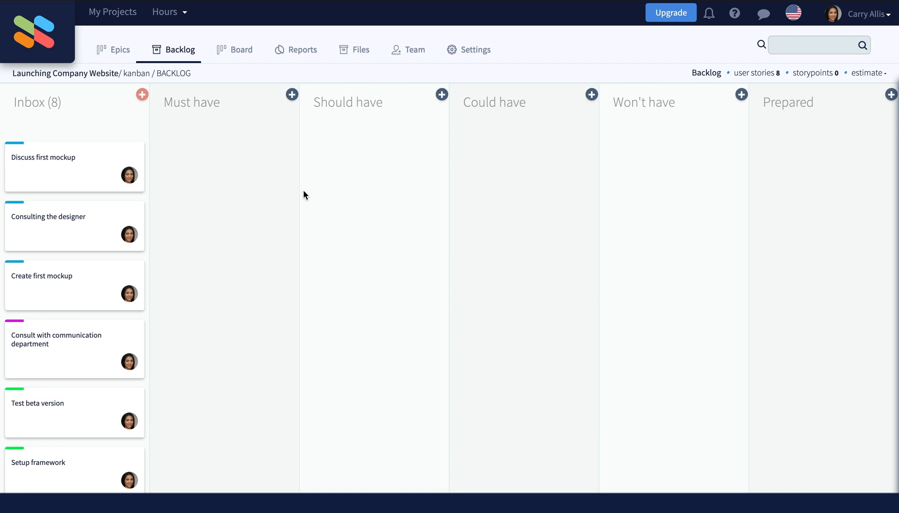
scroll(83, 414, "down", 3)
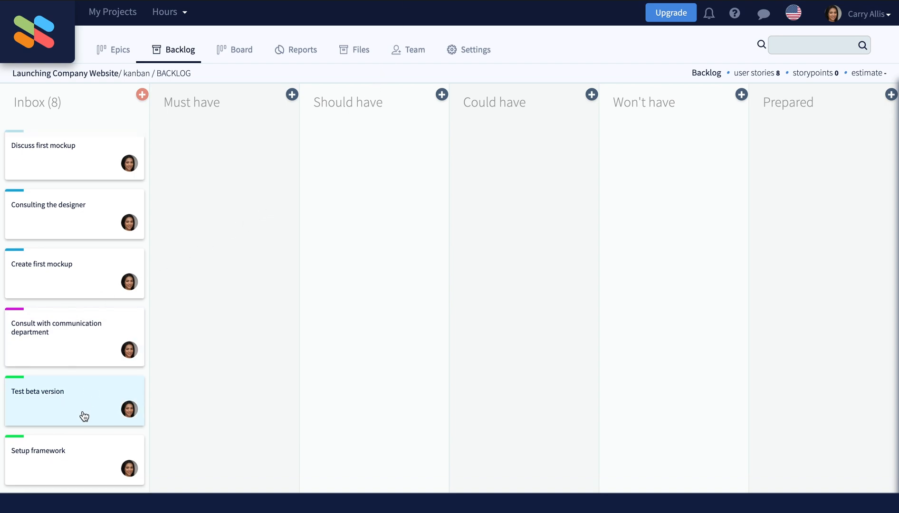
scroll(83, 415, "up", 3)
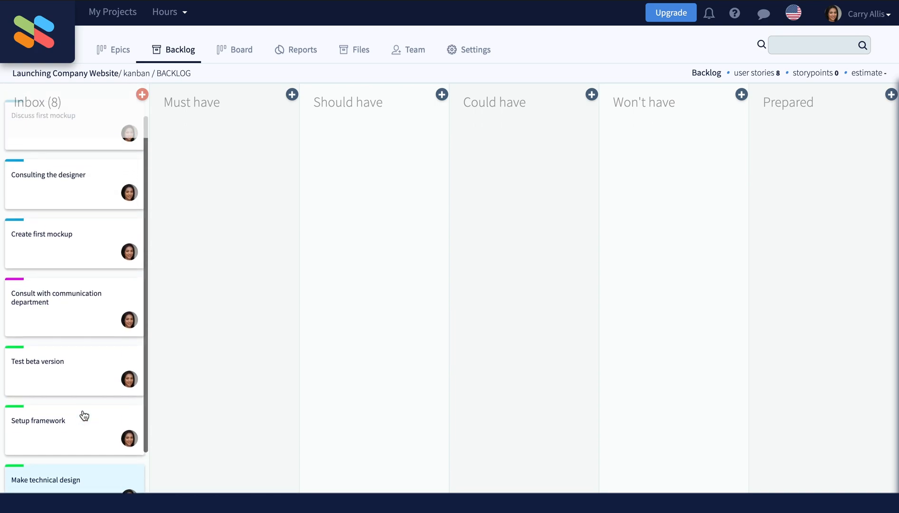
left_click(141, 94)
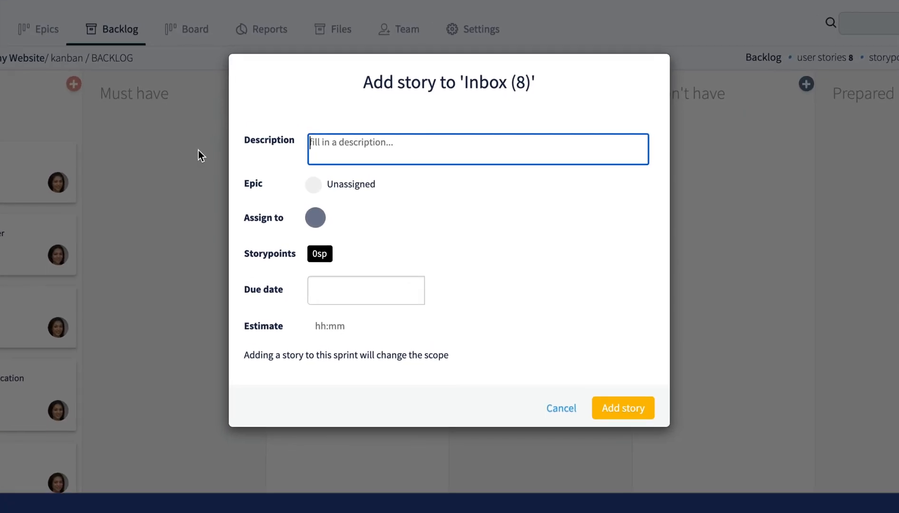
type("Make")
type(" a functional document")
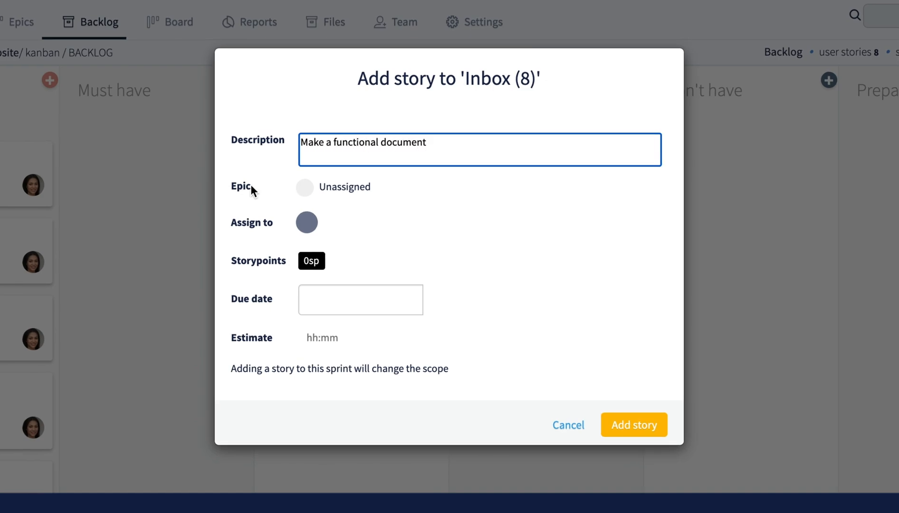
Step: Put the story under Communication plans, assign a teammate, set due date 2021-09-02, and save
left_click(303, 188)
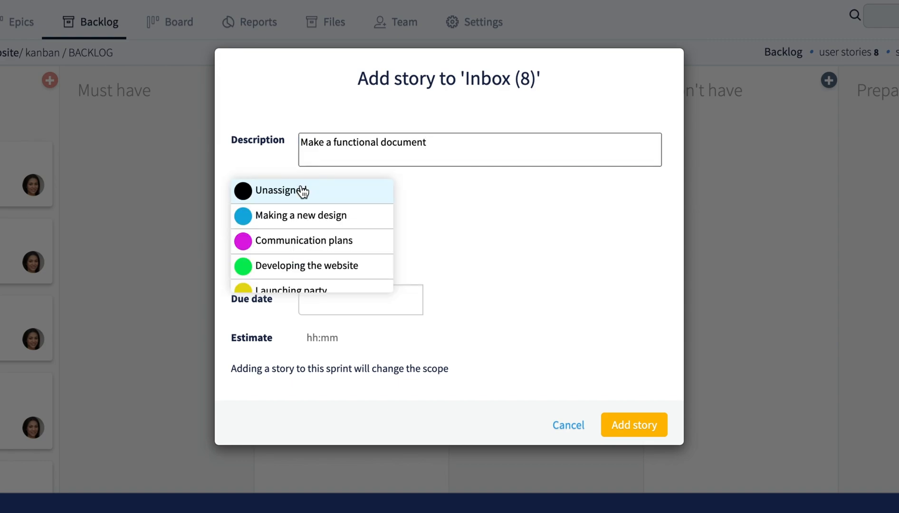
left_click(315, 240)
left_click(310, 231)
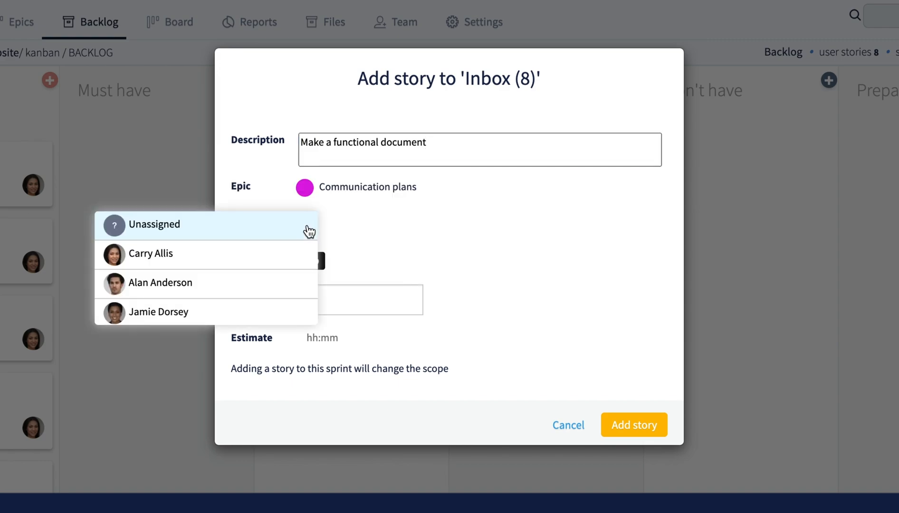
left_click(273, 311)
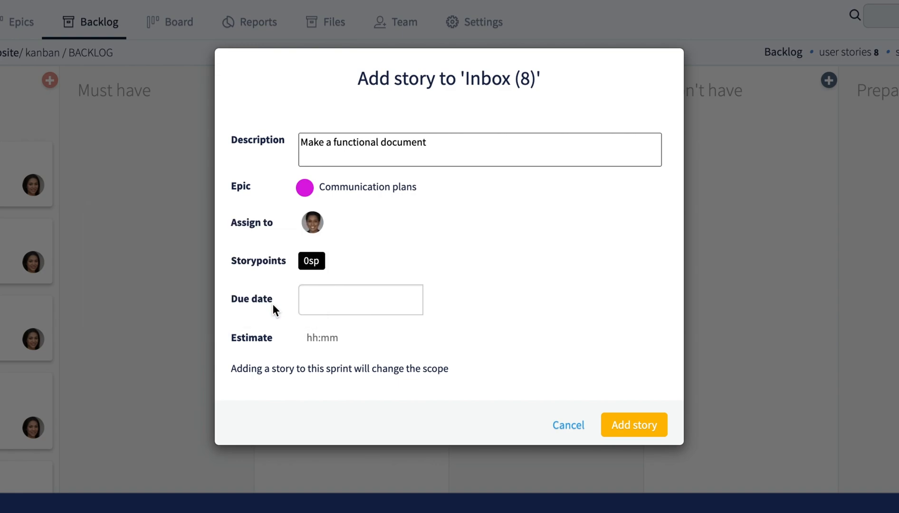
left_click(320, 296)
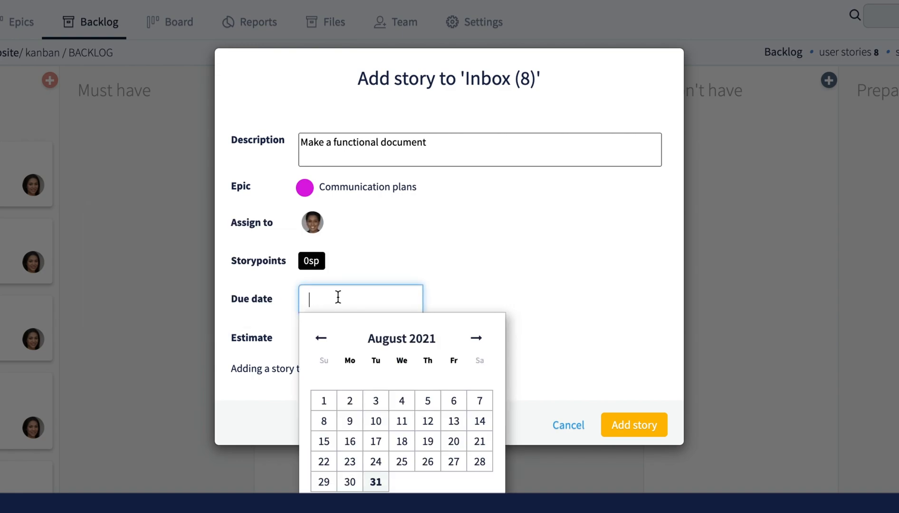
left_click(476, 339)
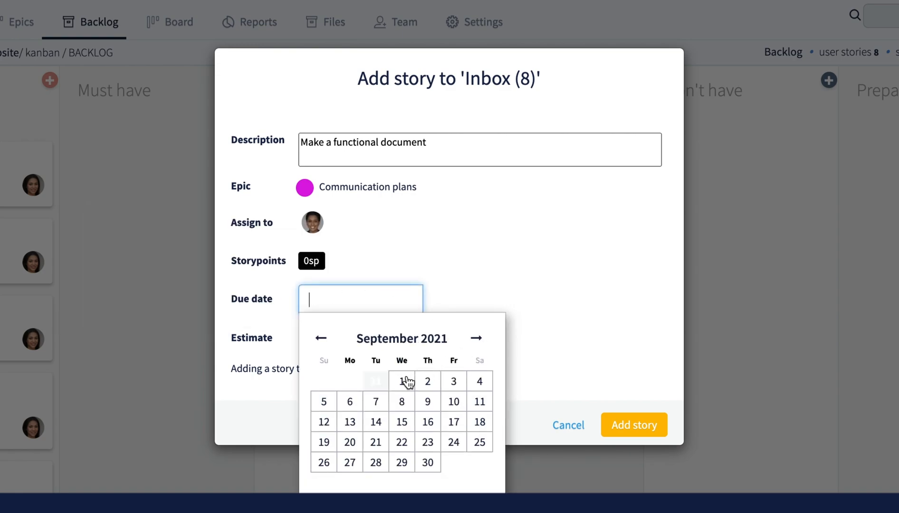
left_click(430, 381)
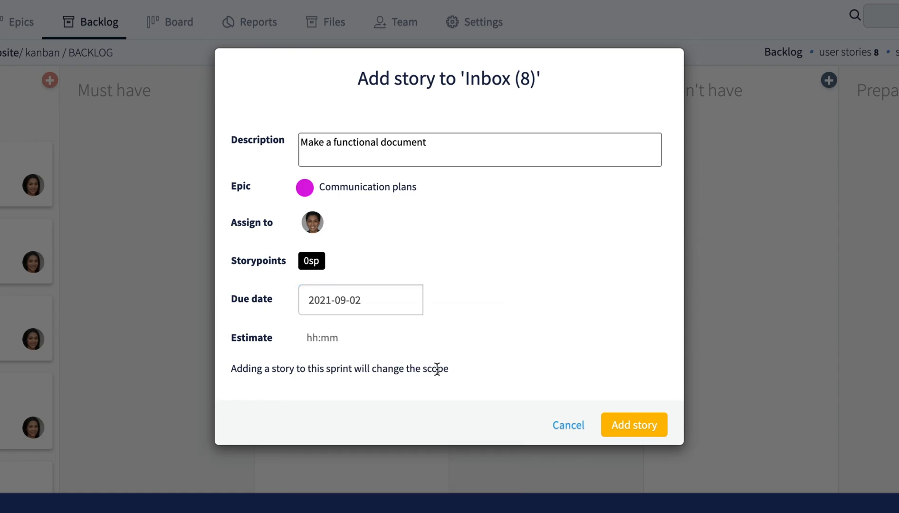
left_click(630, 426)
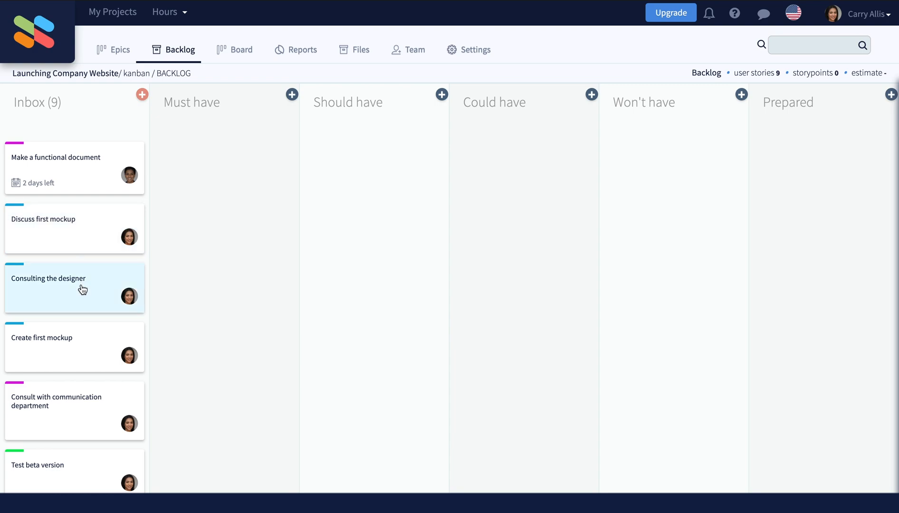
Step: Assign Create first mockup to a teammate and set its priority to Prio 3
left_click(82, 344)
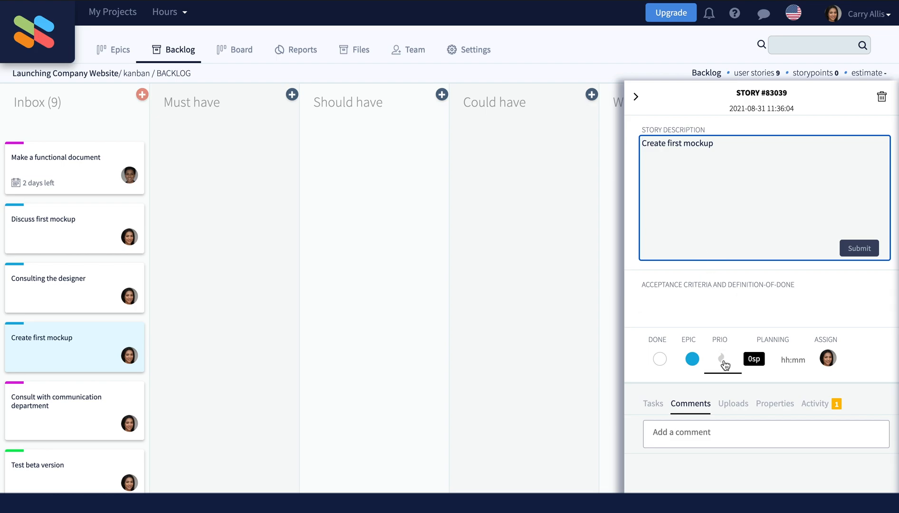
left_click(828, 358)
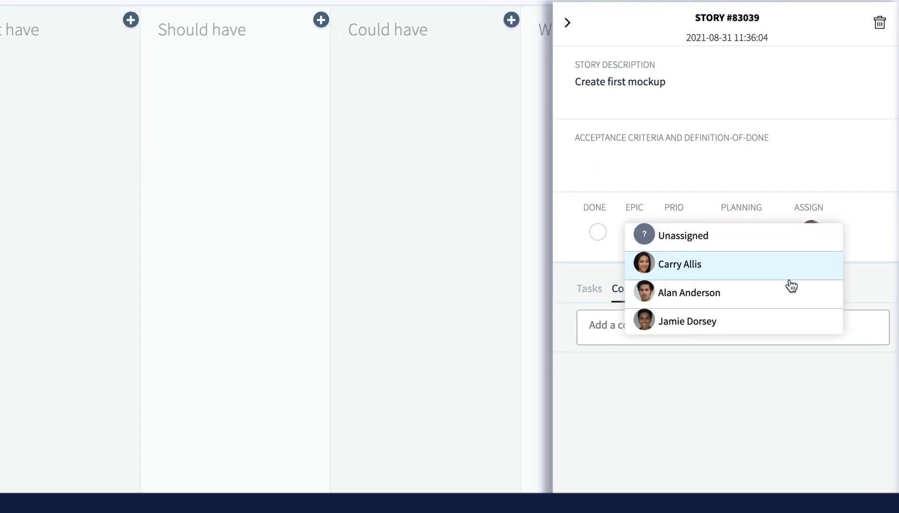
left_click(729, 307)
left_click(675, 238)
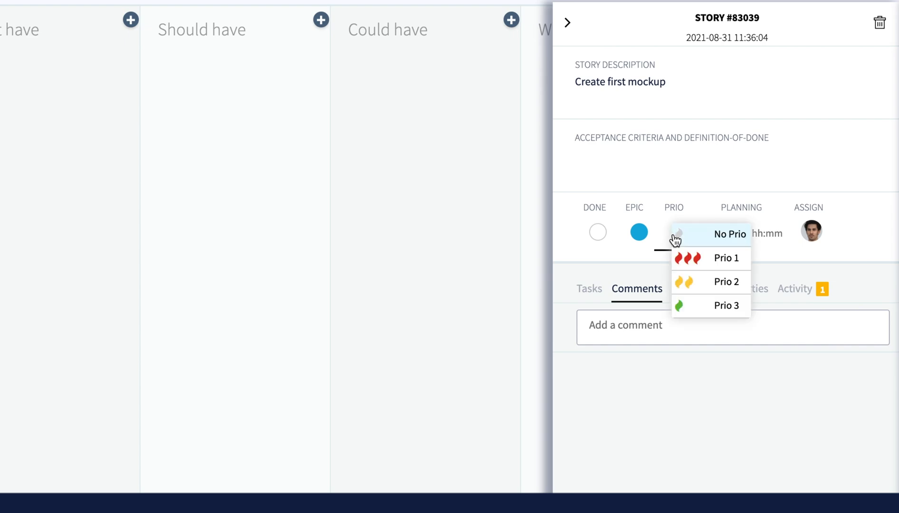
left_click(701, 305)
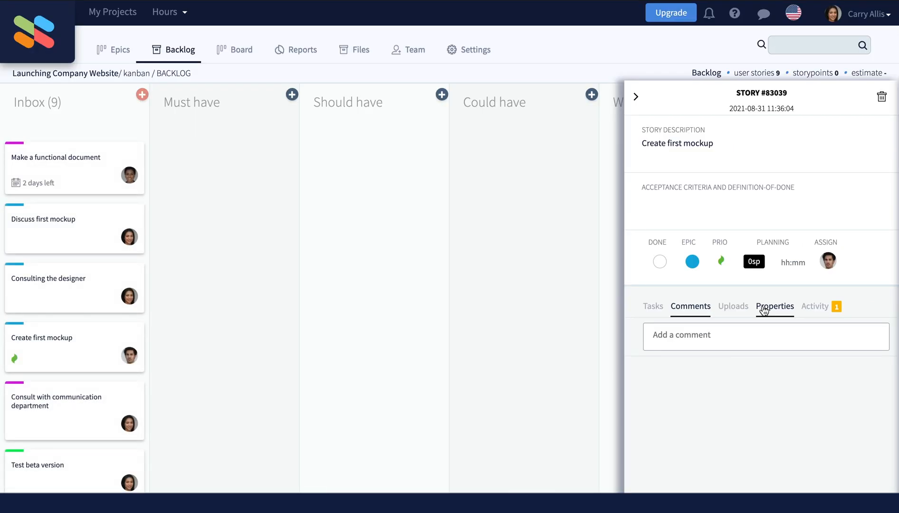
Step: Set the story's due date to 2021-09-03 in its properties
left_click(742, 290)
left_click(755, 325)
left_click(719, 362)
left_click(738, 398)
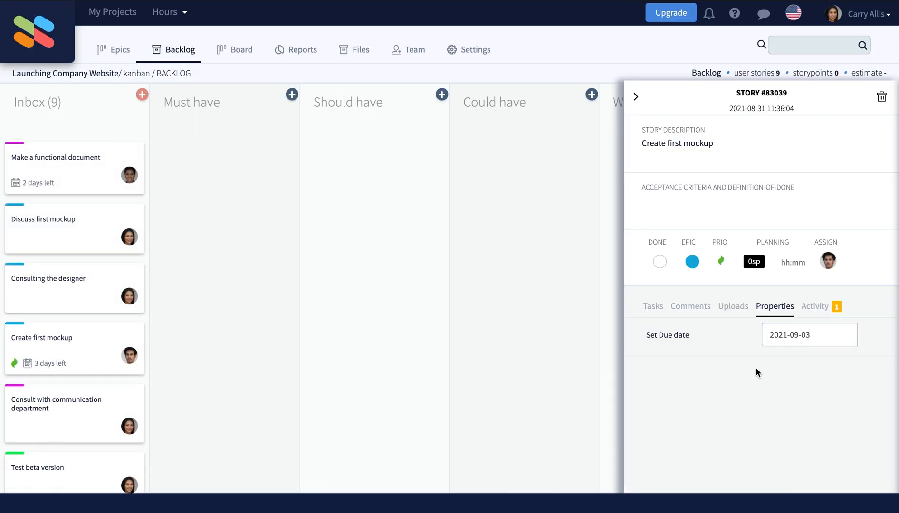
Step: Look through the story's activity, uploads, comments and task list, then close it
left_click(814, 307)
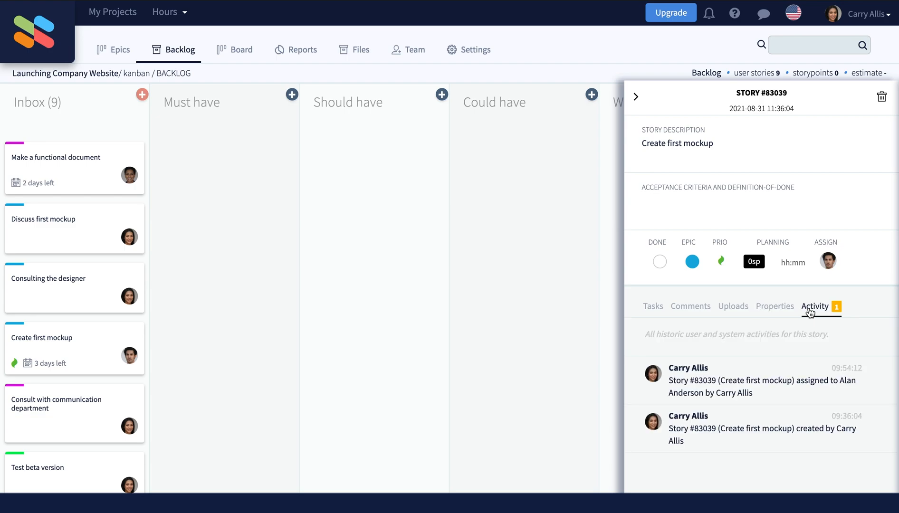
left_click(742, 309)
left_click(694, 311)
left_click(659, 310)
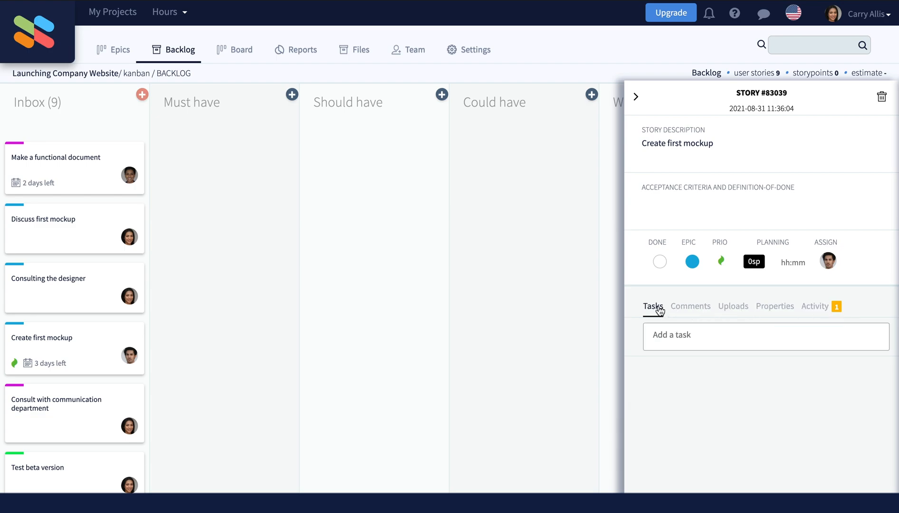
left_click(591, 314)
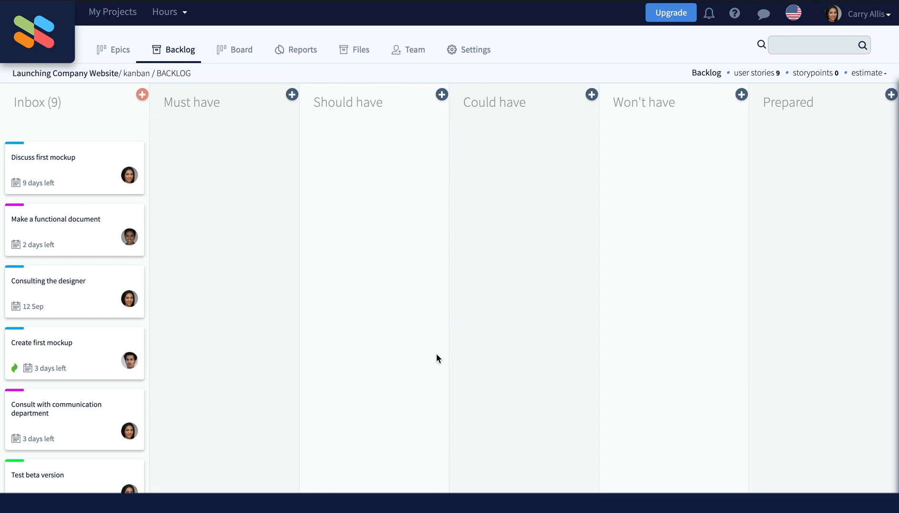
Step: Show the backlog beside the Board, filtered to the Inbox stories
left_click(236, 58)
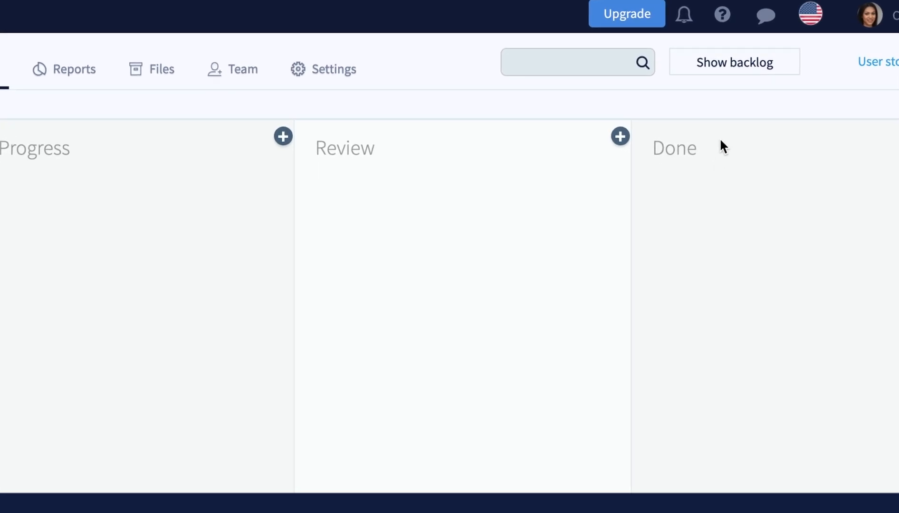
left_click(735, 74)
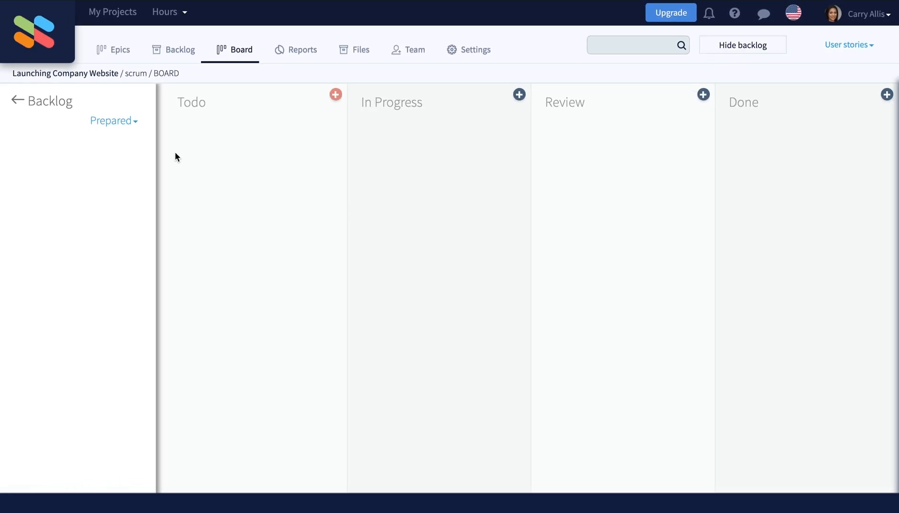
left_click(132, 124)
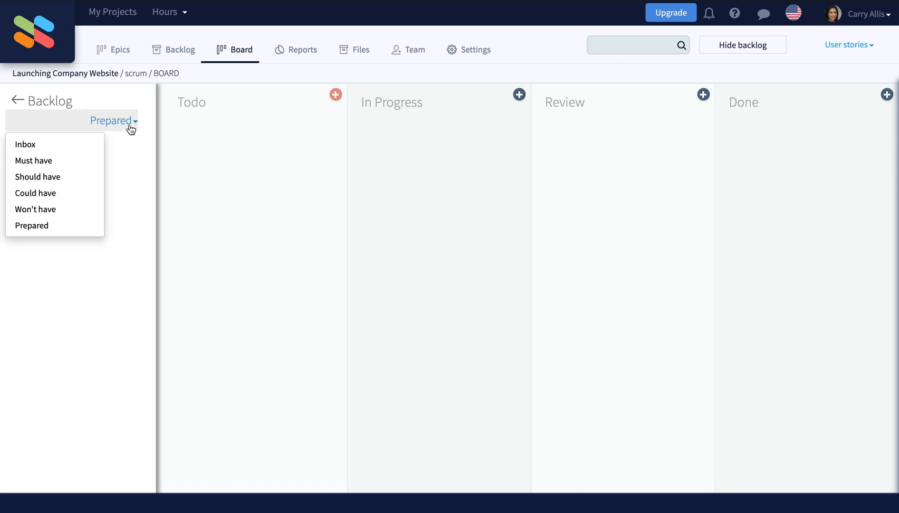
left_click(98, 146)
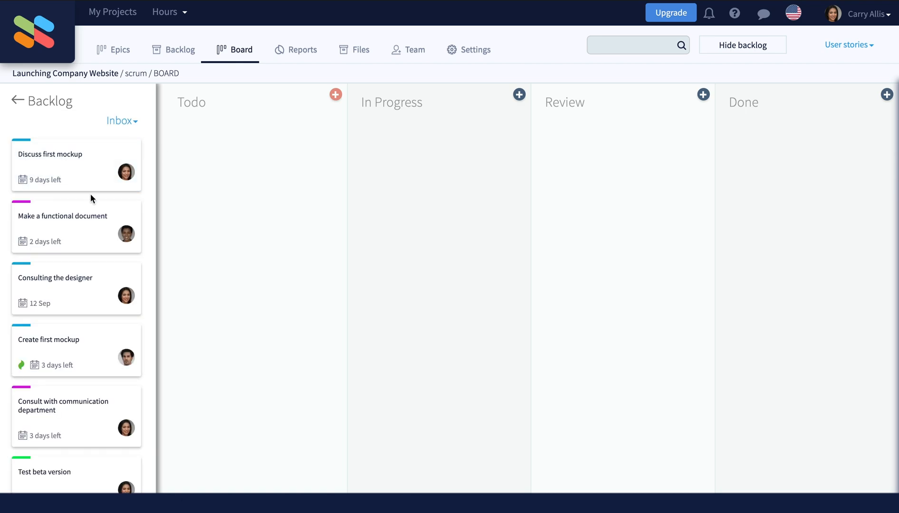
scroll(89, 226, "down", 2)
scroll(89, 226, "down", 1)
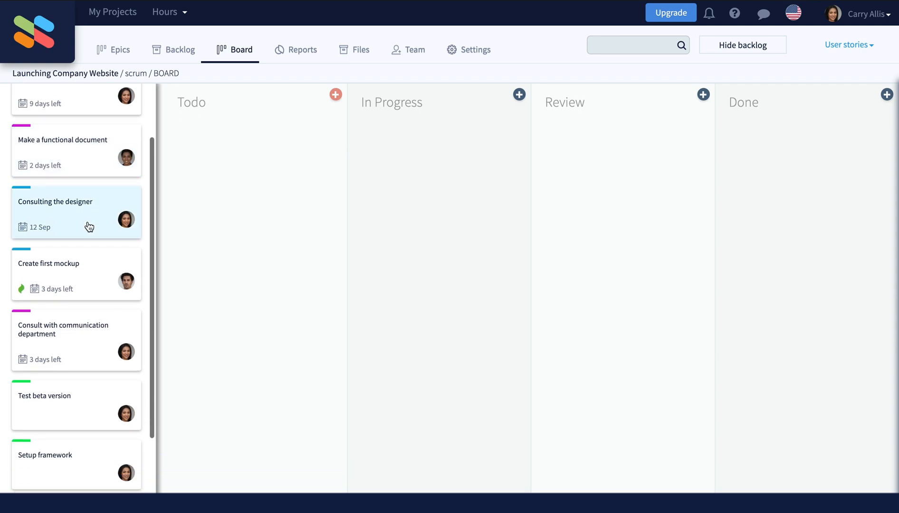
scroll(84, 283, "up", 2)
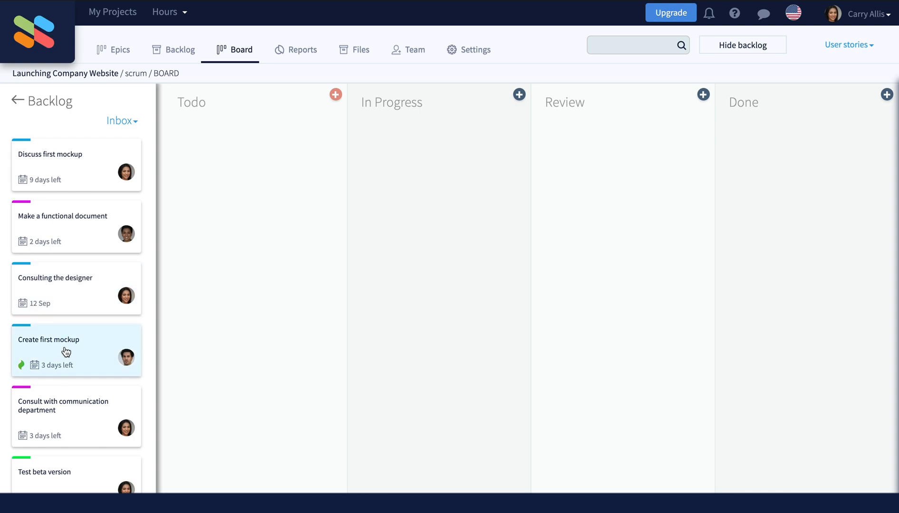
Step: Move Discuss first mockup and Consulting the designer to Todo, two stories to In Progress, functional document to Review
left_click_drag(66, 351, 439, 167)
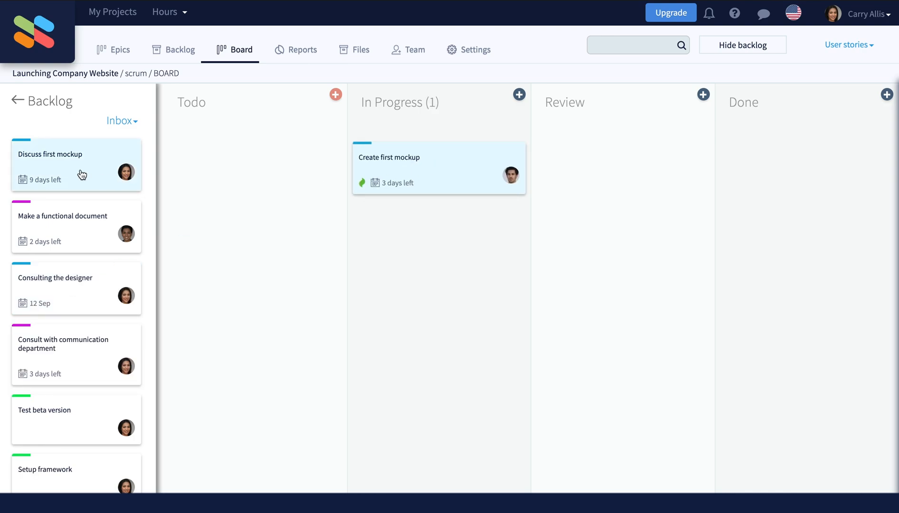
left_click_drag(82, 175, 200, 181)
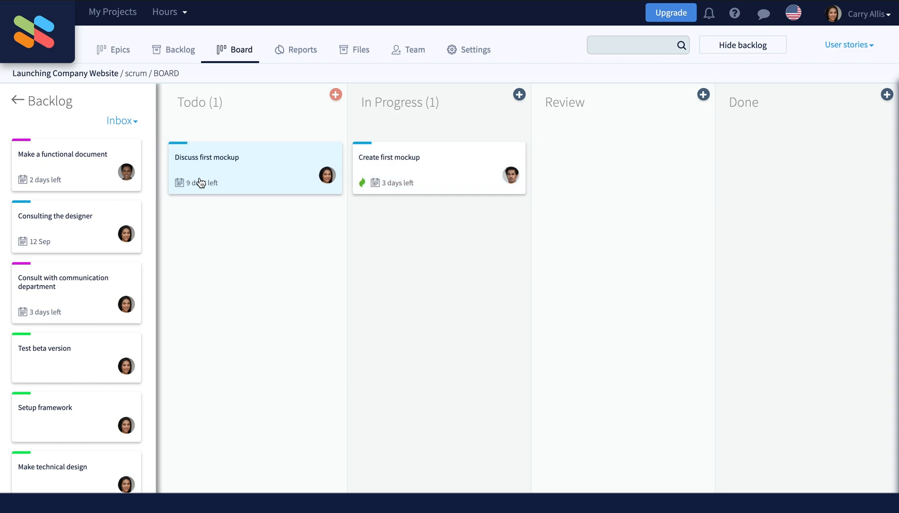
left_click_drag(60, 226, 235, 239)
left_click_drag(60, 181, 637, 188)
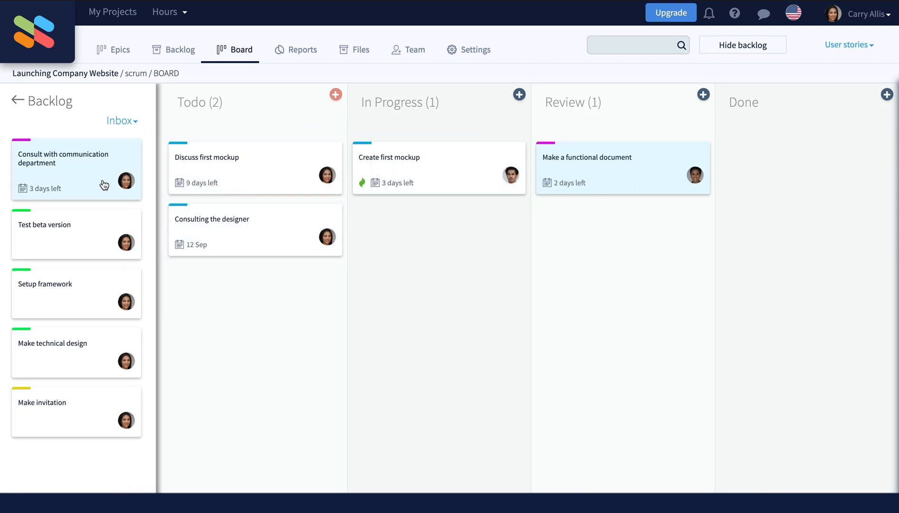
left_click_drag(104, 185, 467, 258)
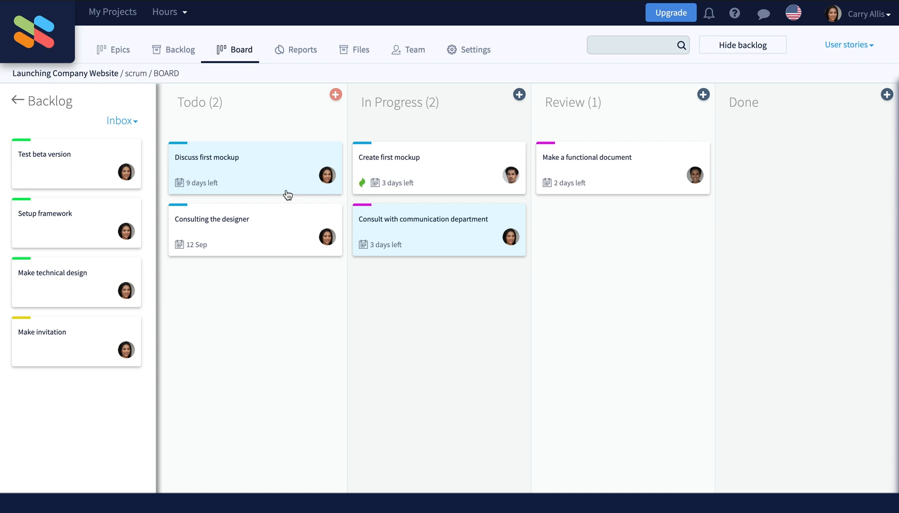
left_click(405, 169)
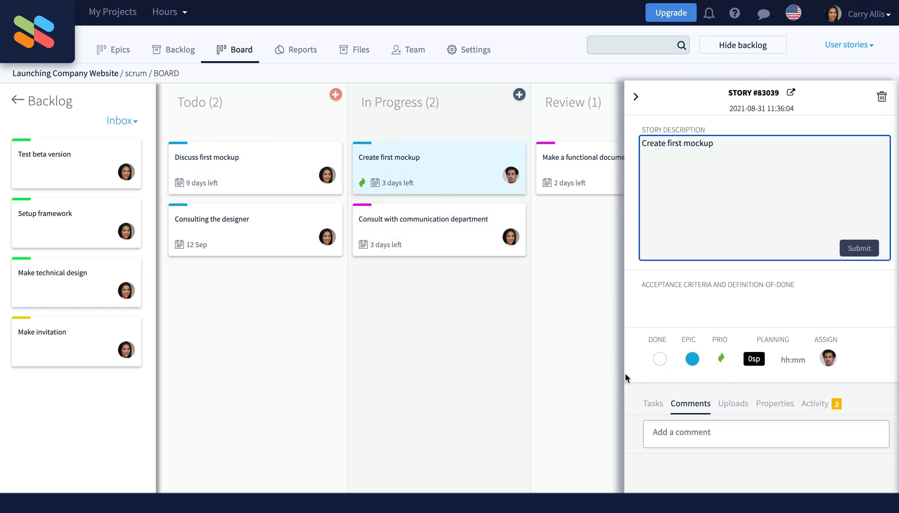
left_click(663, 430)
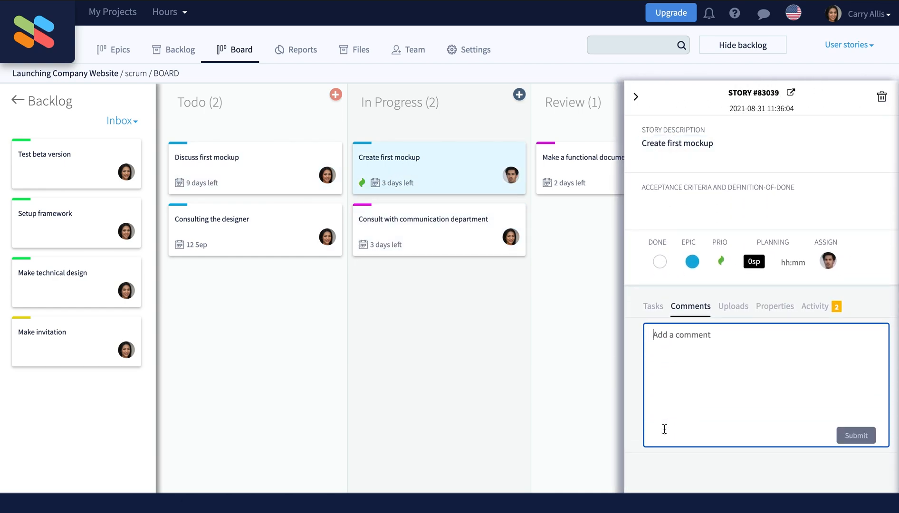
type("@")
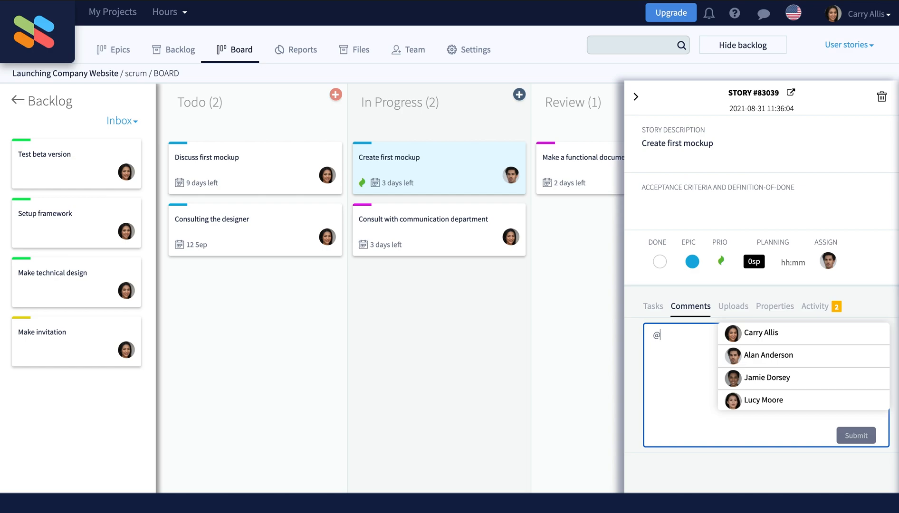
left_click(760, 357)
type("c")
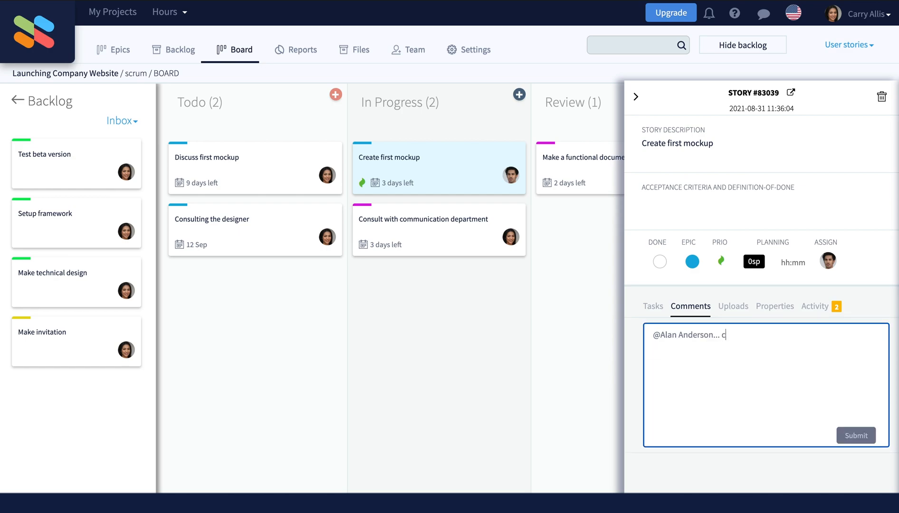
type("an you give me an update o")
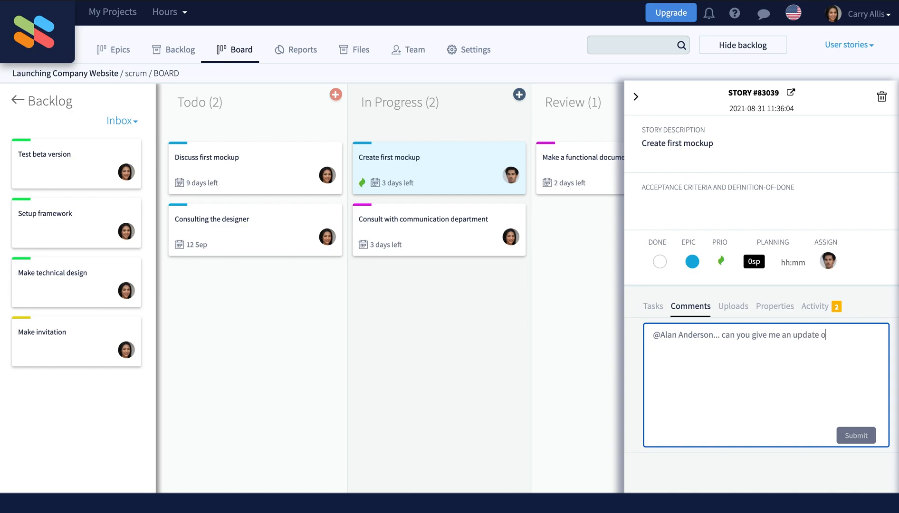
type("n this task?")
left_click(848, 437)
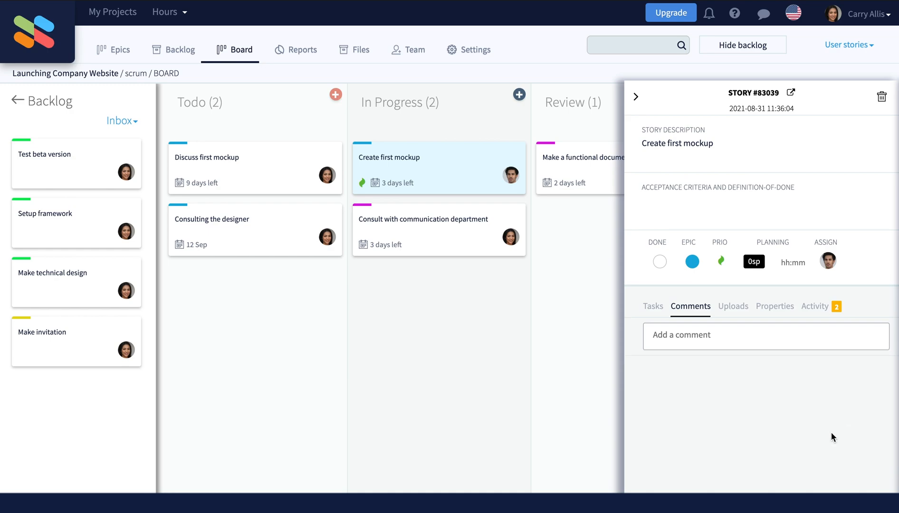
left_click(636, 97)
left_click(743, 45)
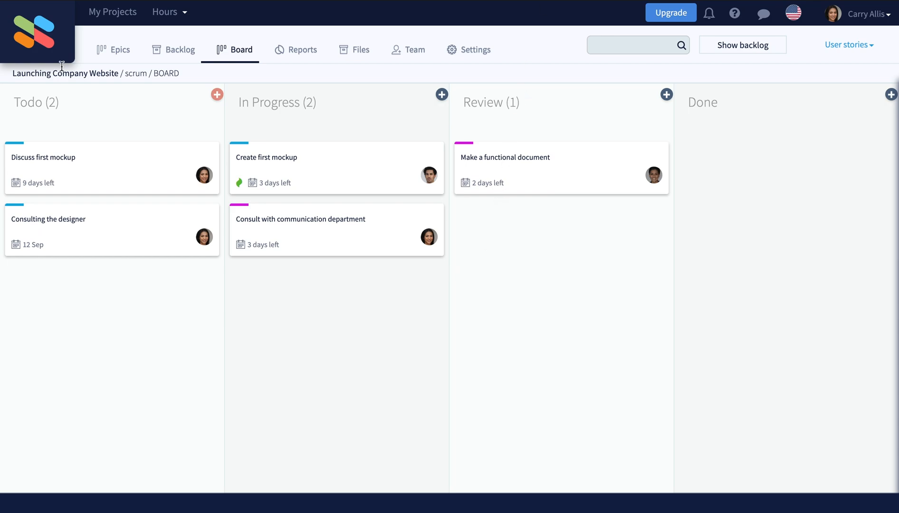
left_click(42, 36)
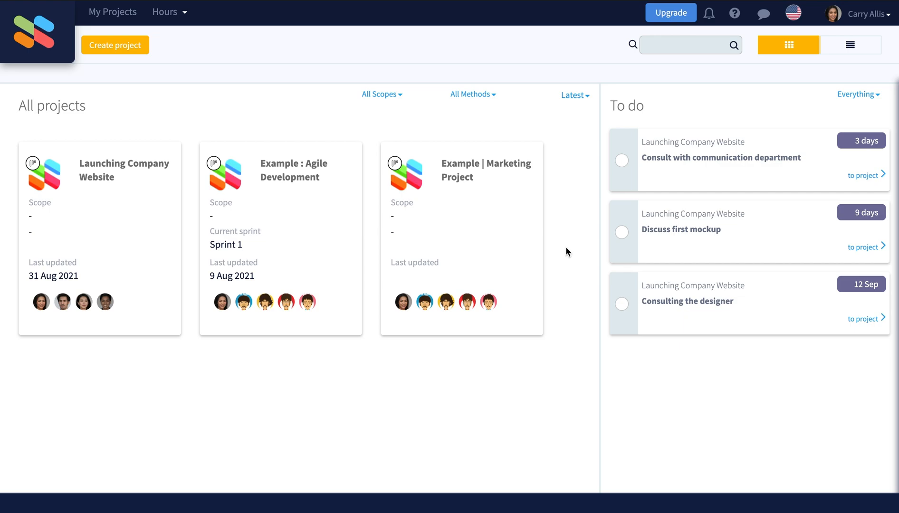
left_click(160, 218)
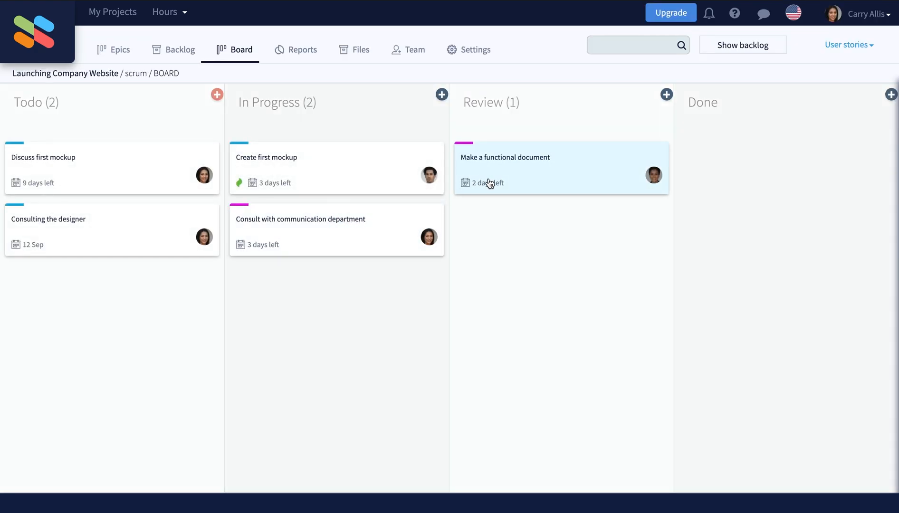
Step: Assign Make a functional document to yourself with Prio 1, then return to My Projects
left_click(513, 172)
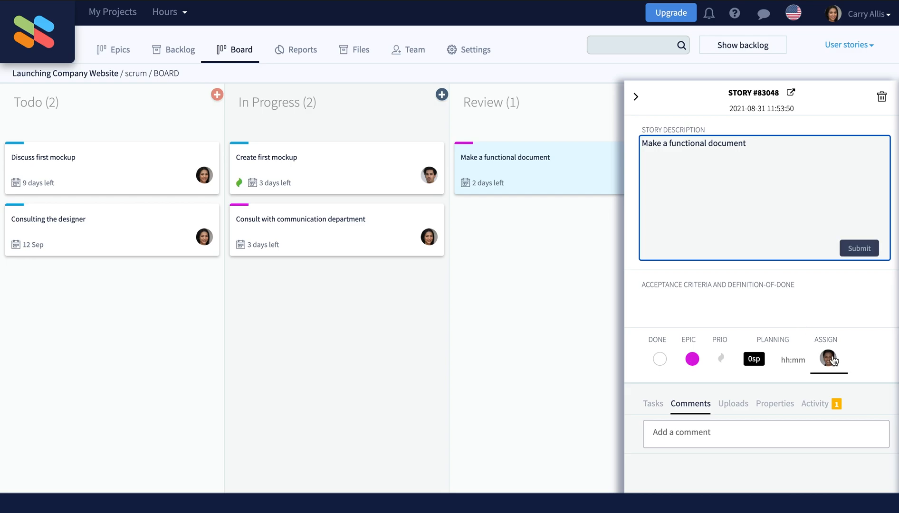
left_click(831, 360)
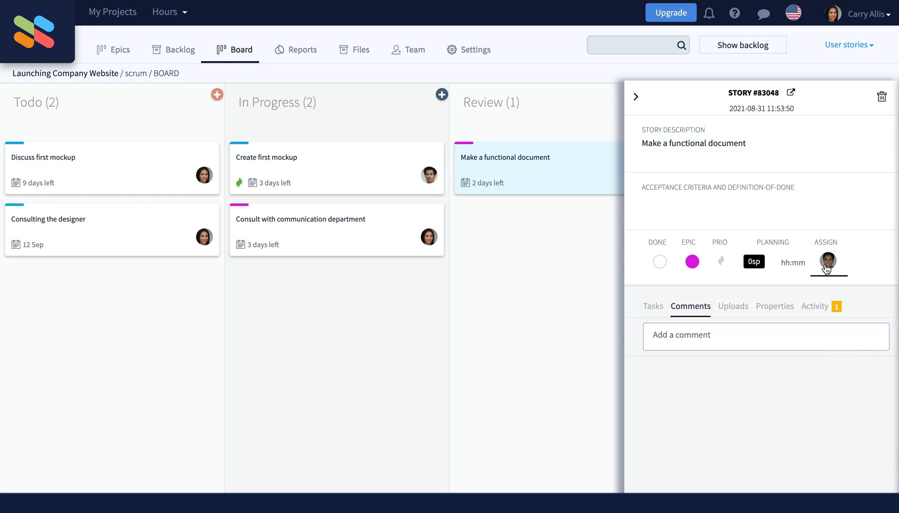
left_click(829, 265)
left_click(804, 290)
left_click(783, 306)
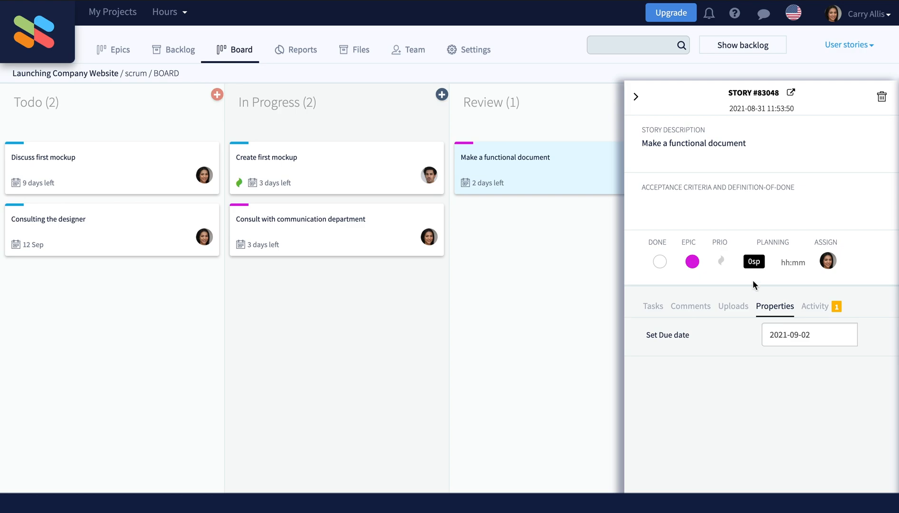
left_click(721, 261)
left_click(738, 286)
left_click(636, 96)
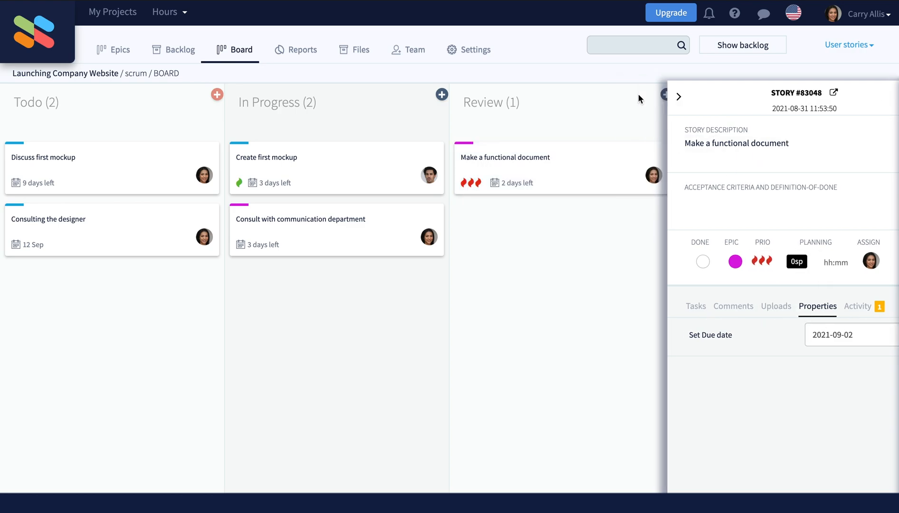
left_click(94, 19)
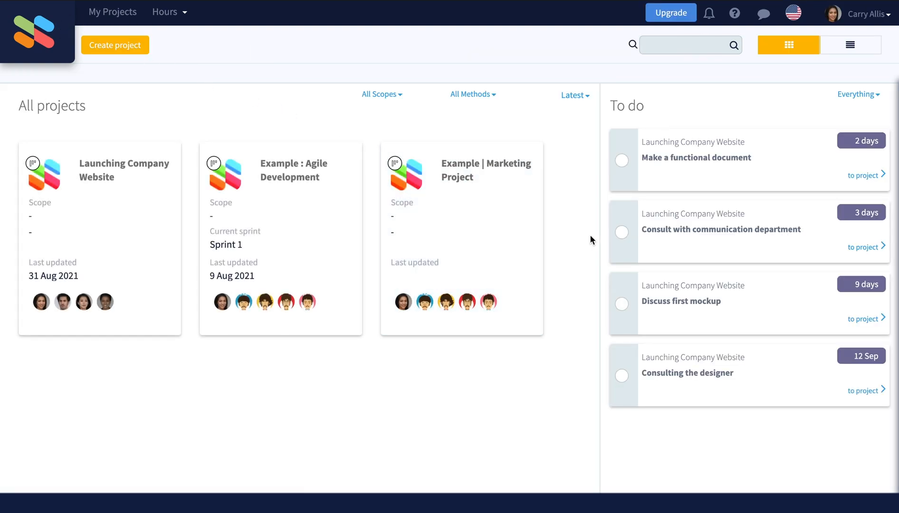
Step: Tick off 'Make a functional document' and 'Consult with communication department' in the To do list
left_click(622, 161)
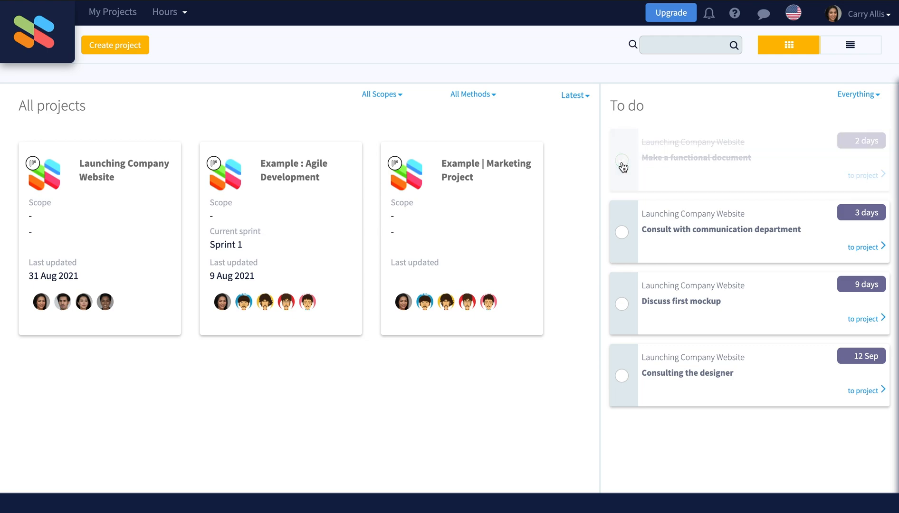
left_click(622, 162)
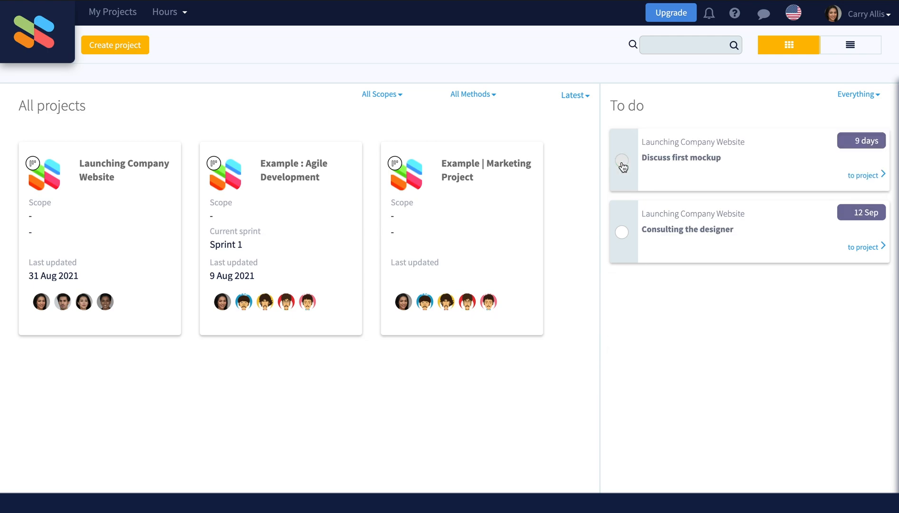